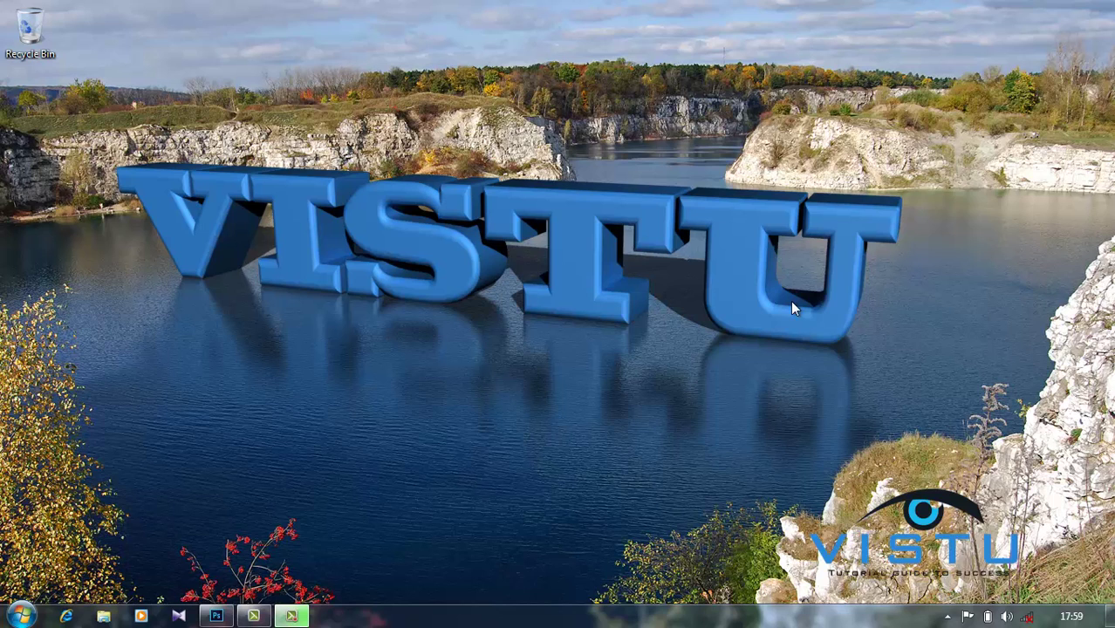
- Switch with Alt+Tab to the maximized, empty Photoshop CS6 window
key("alt+Tab")
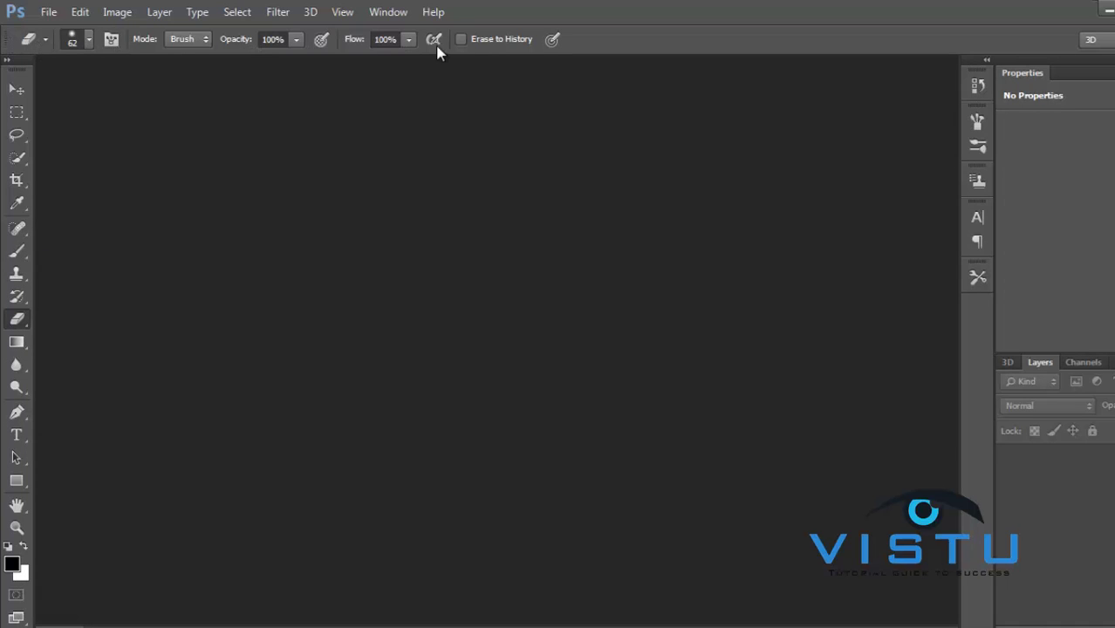
- Try the Move and Rectangular Marquee tools with Normal style, ending on the Crop tool
left_click(14, 100)
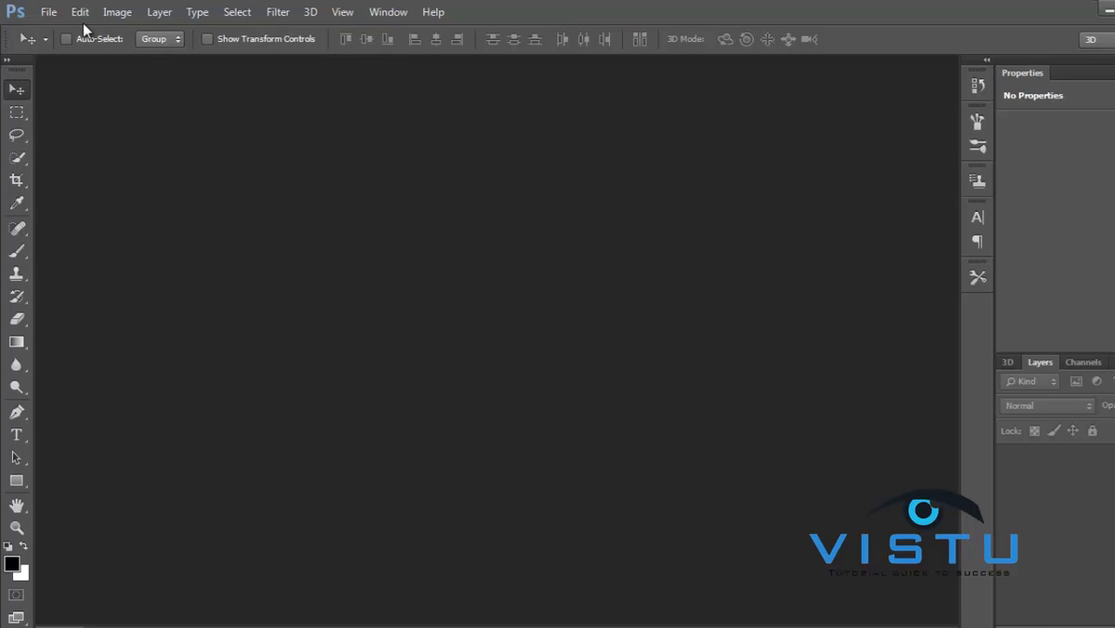
left_click(16, 114)
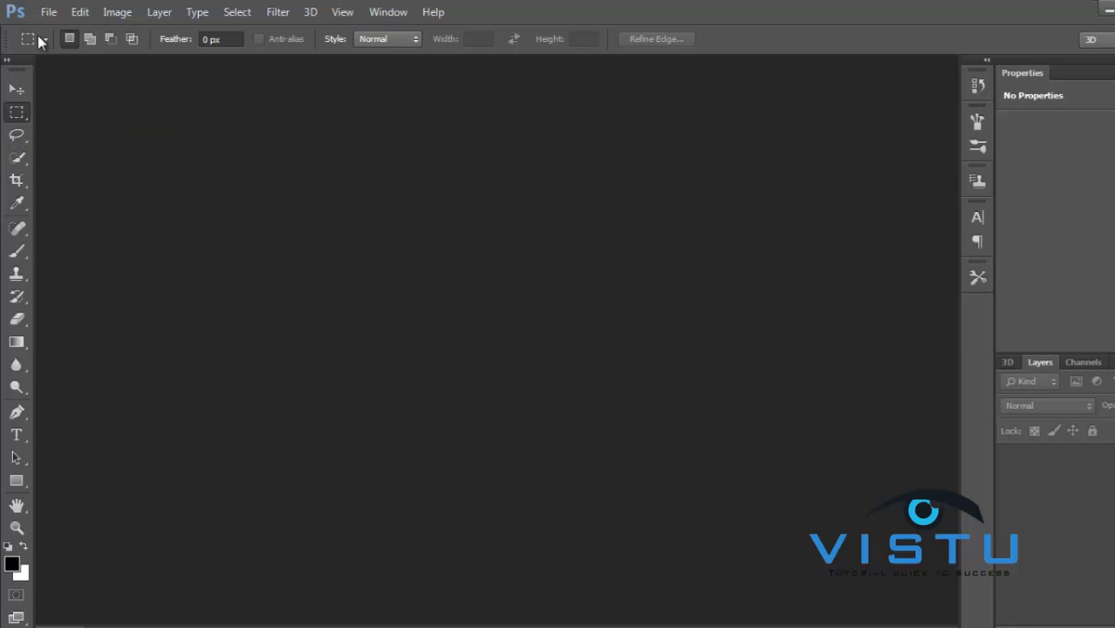
left_click(395, 40)
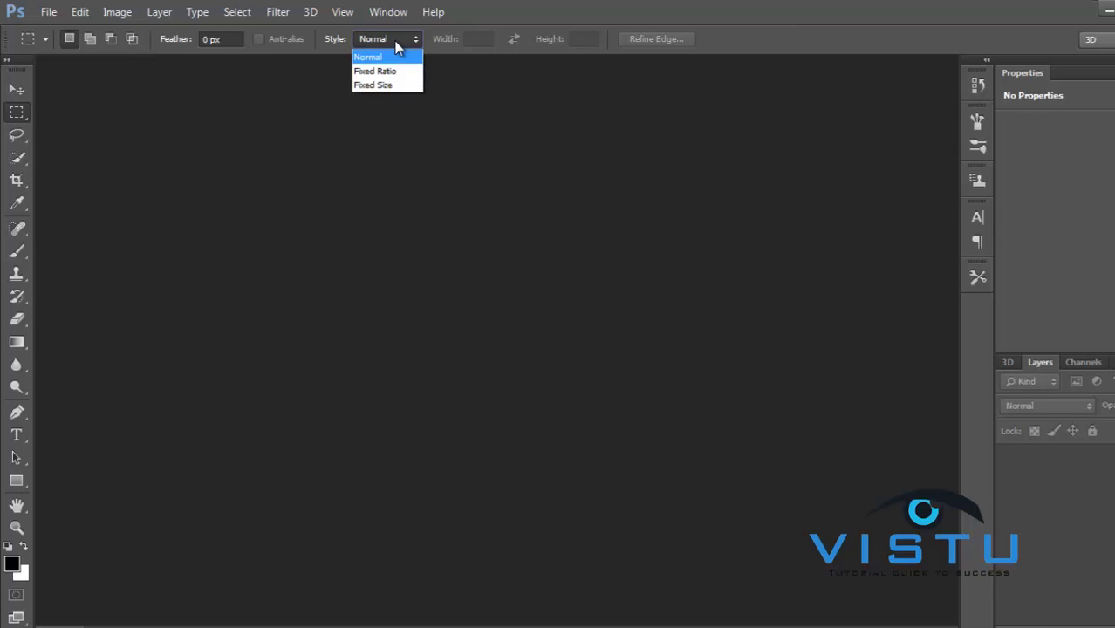
left_click(395, 44)
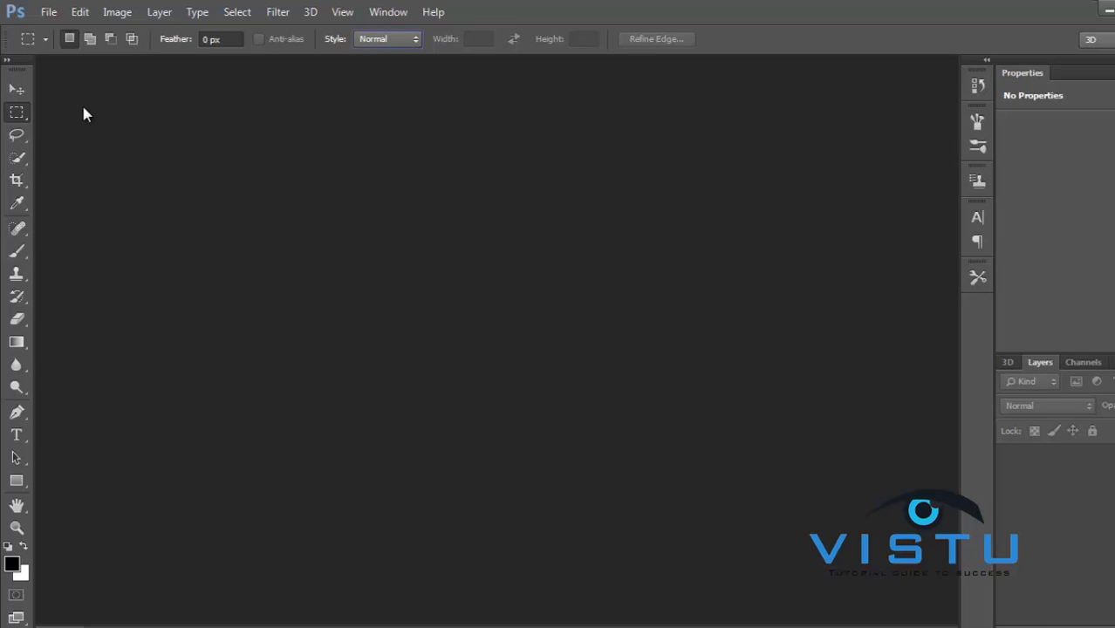
left_click(26, 183)
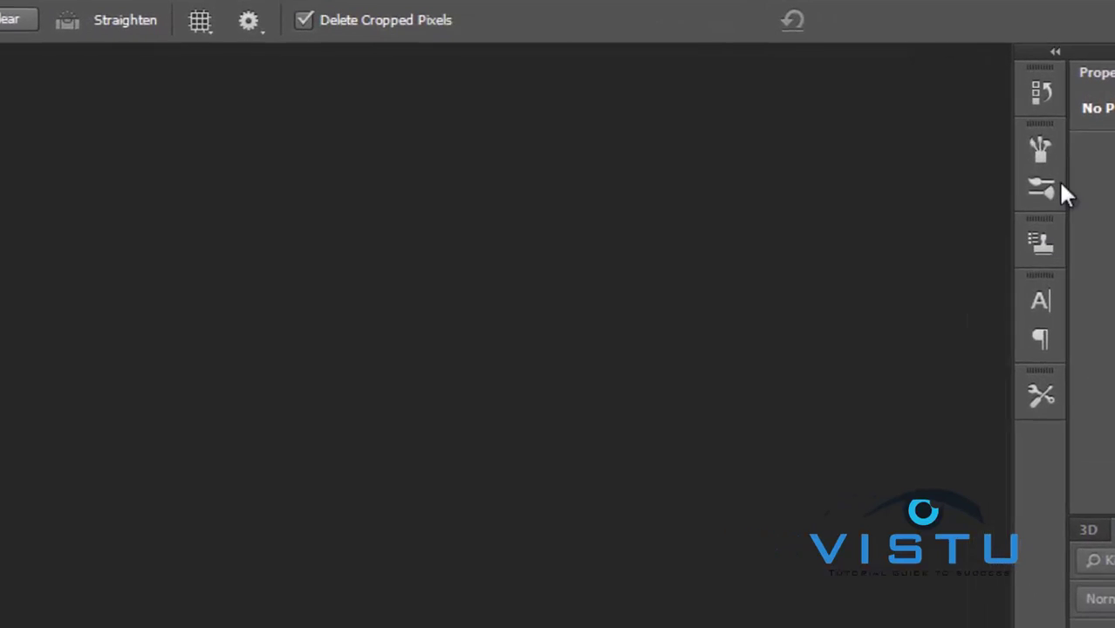
- Peek at History, pick the 13 px Brush, browse Brush panel tip presets, then collapse it
left_click(1058, 98)
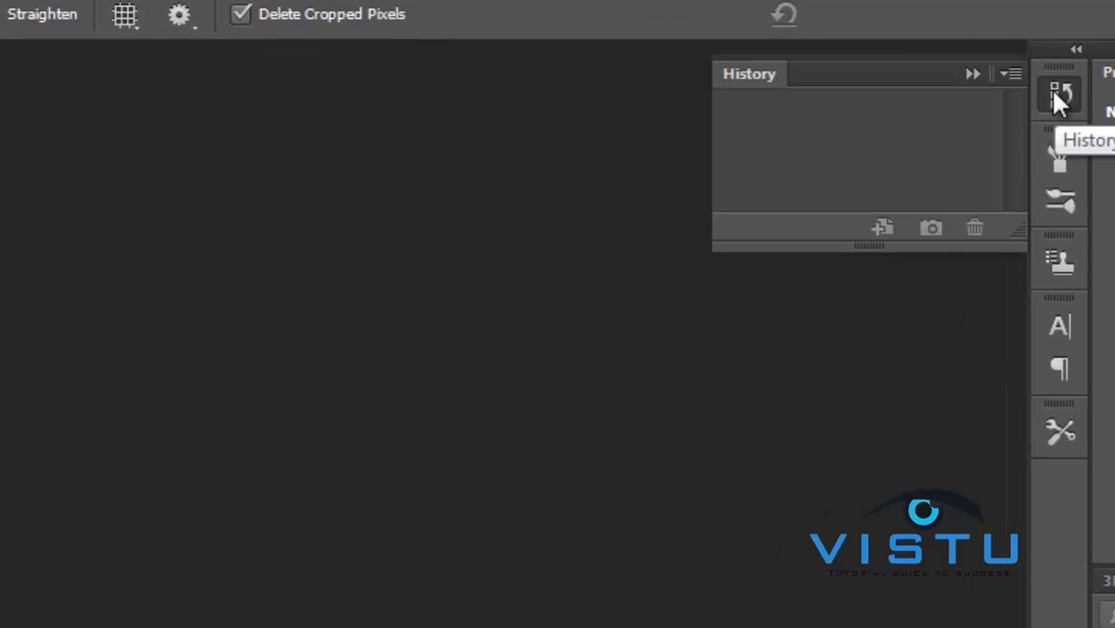
left_click(1055, 96)
left_click(1060, 162)
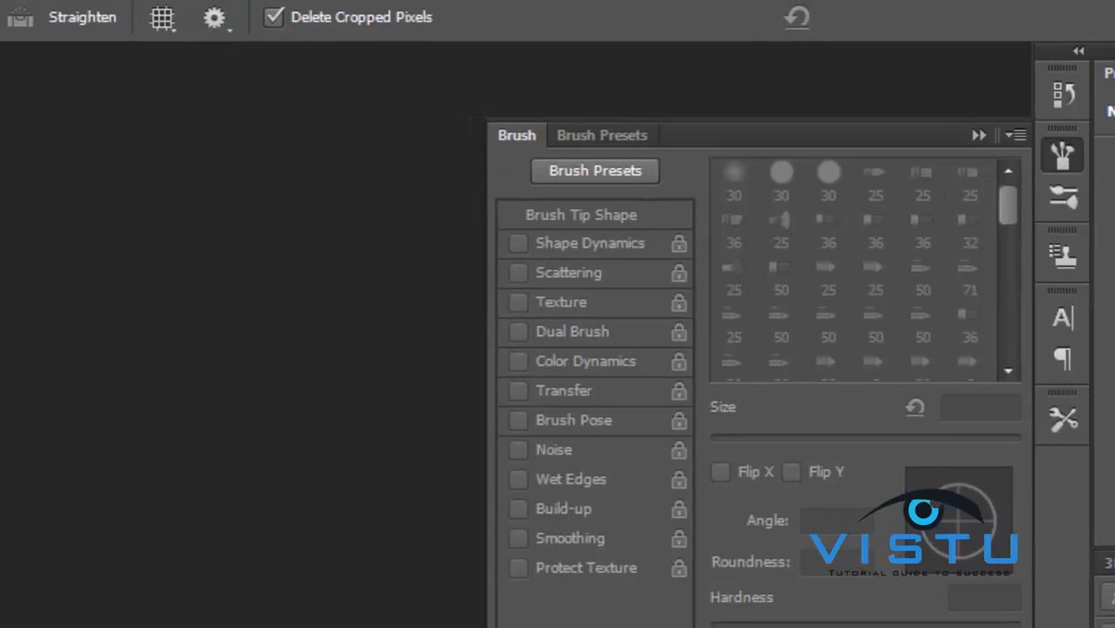
left_click(12, 281)
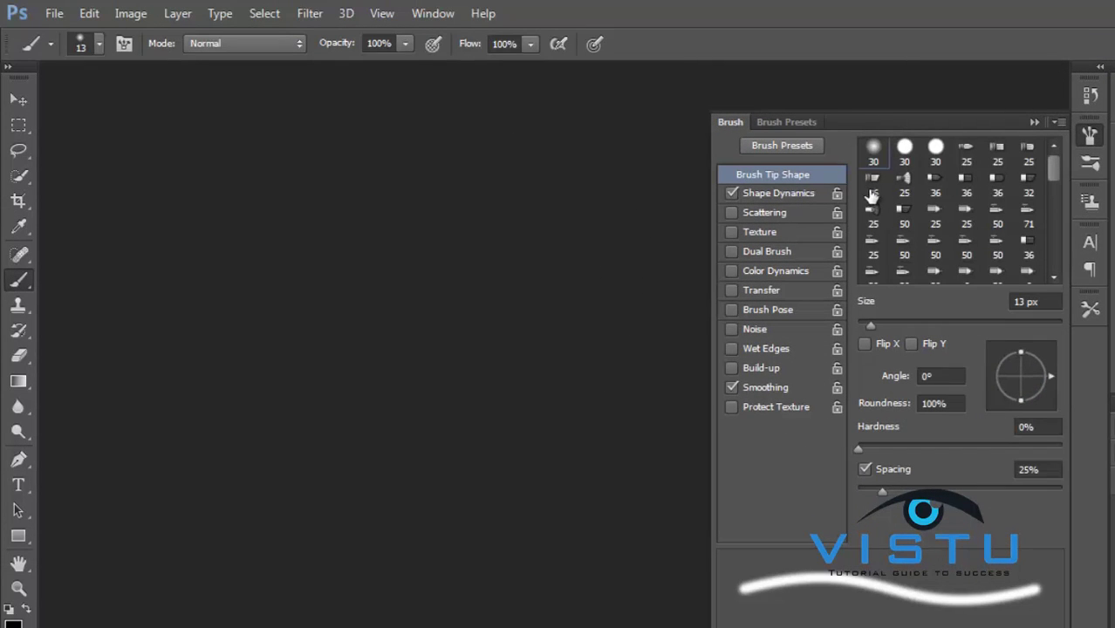
scroll(1054, 179, "down", 1)
left_click_drag(1054, 179, 1054, 211)
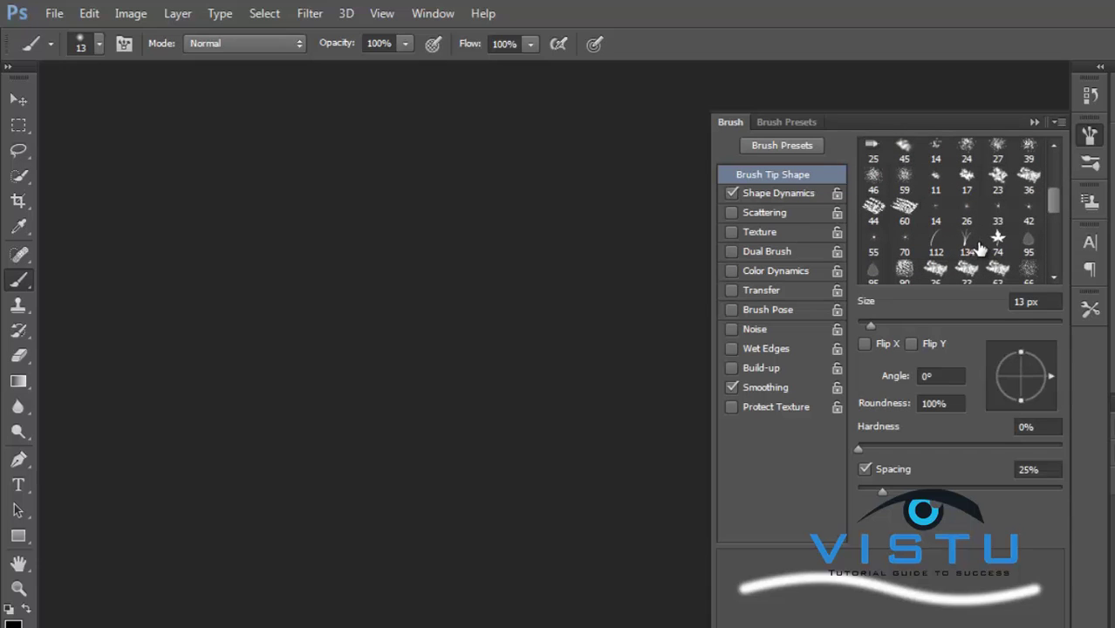
left_click(1033, 122)
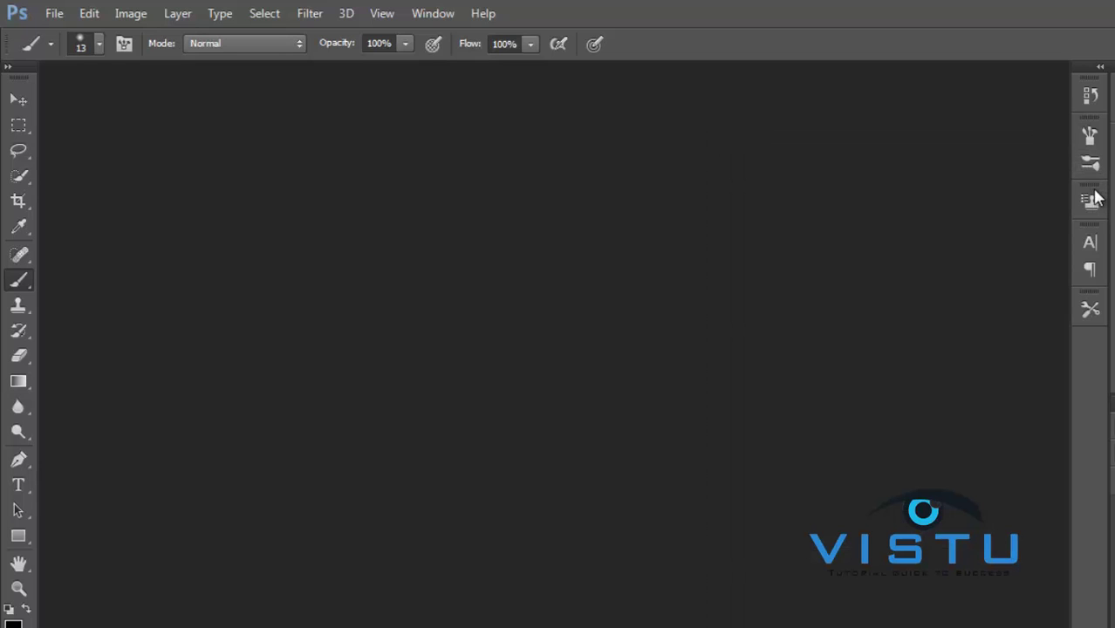
- Open the Character panel and browse the font families, leaving Blackoak Std selected
left_click(1092, 243)
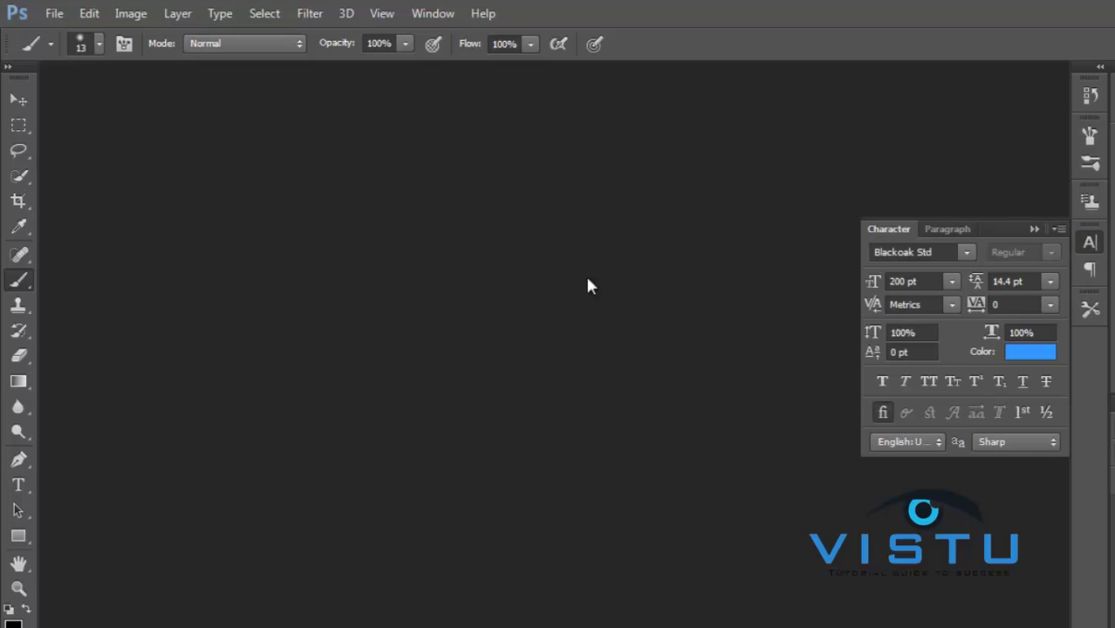
left_click(967, 252)
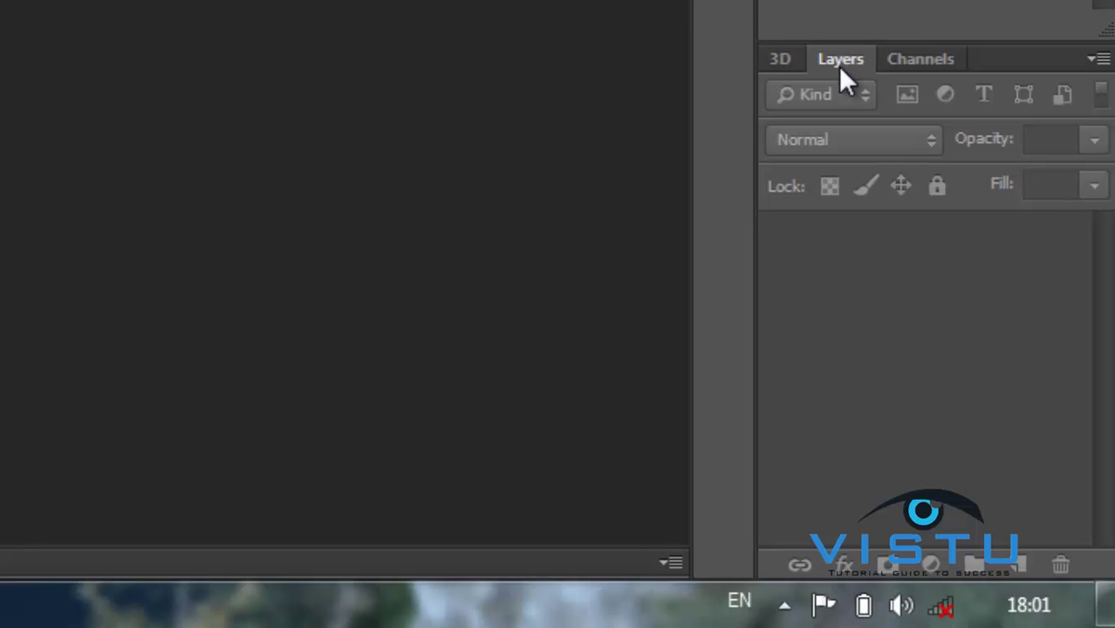
- Show the 3D tab's new-object options, then open Window > Workspace
left_click(781, 61)
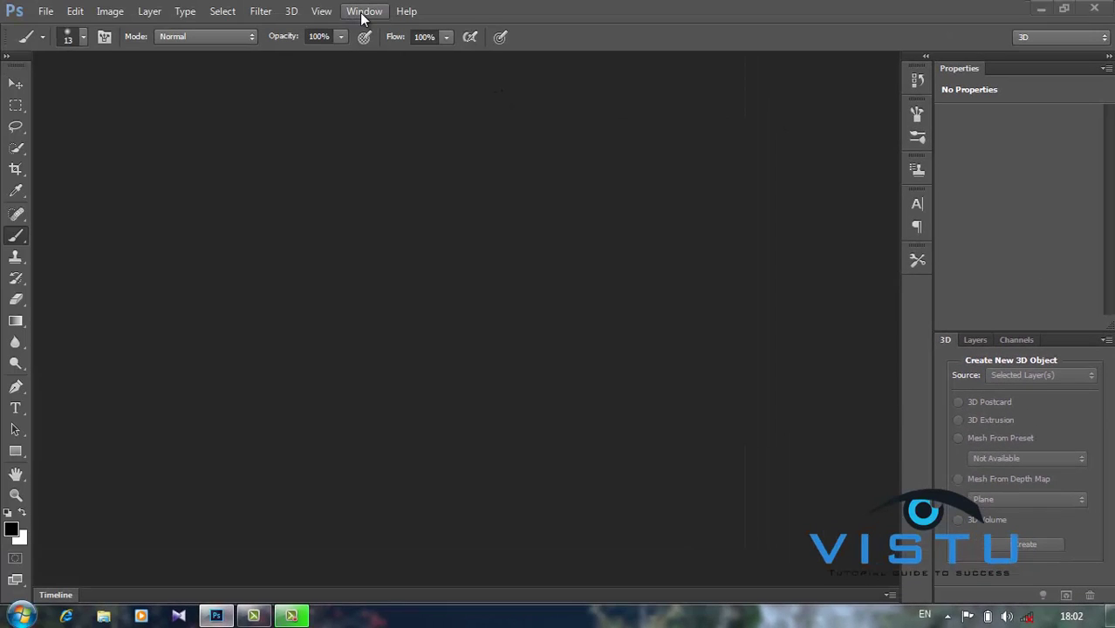
left_click(361, 14)
mouse_move(406, 11)
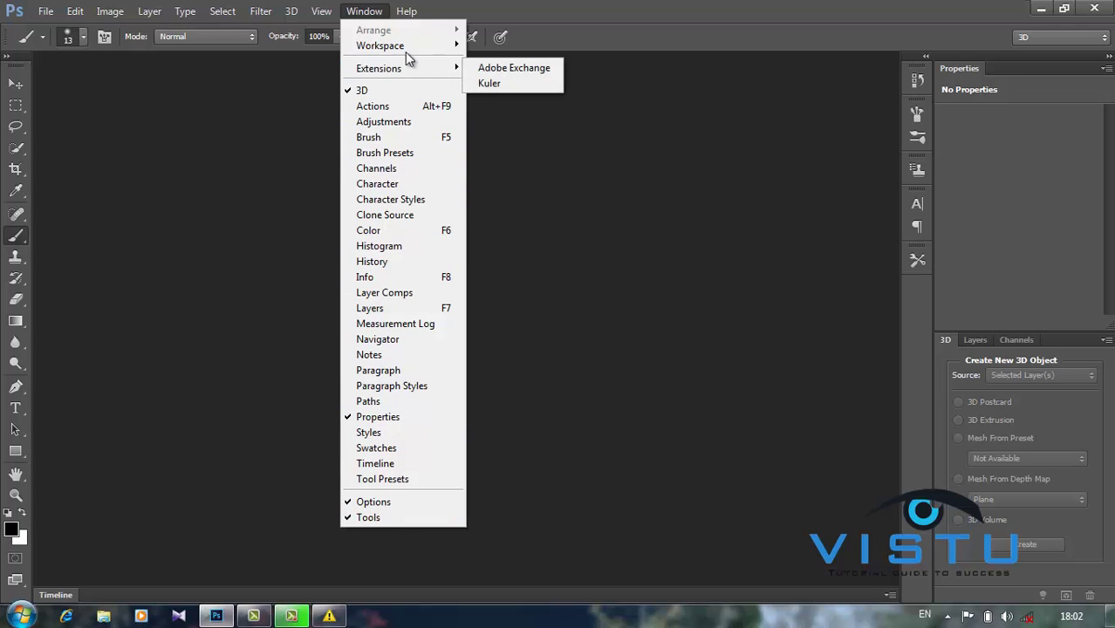
mouse_move(380, 45)
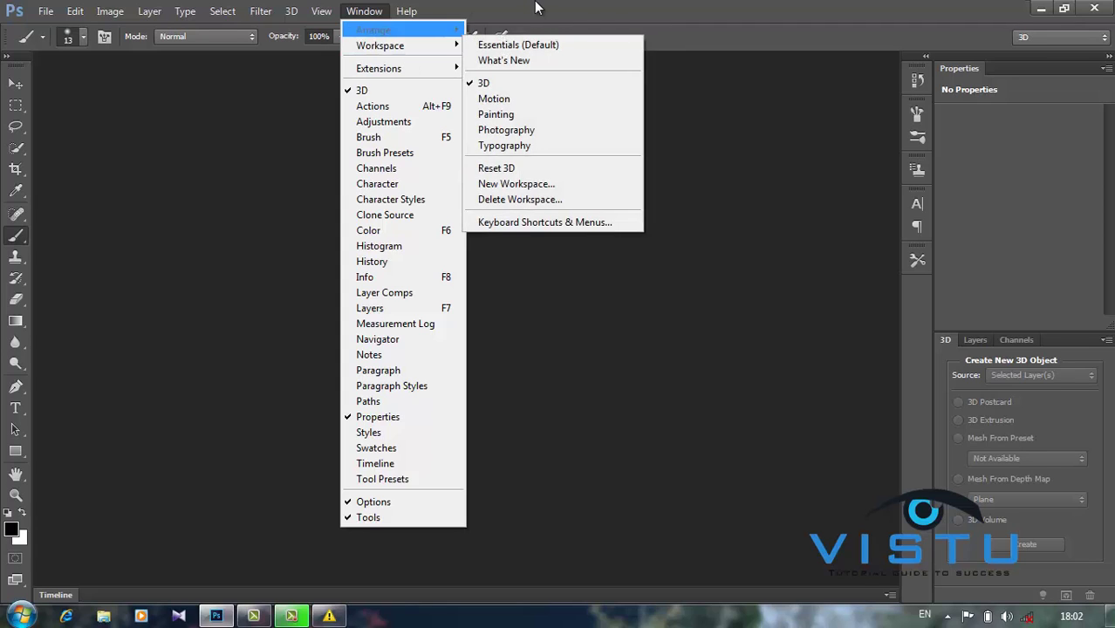
- Close the Window menu and check the workspace switcher, keeping 3D current
left_click(534, 3)
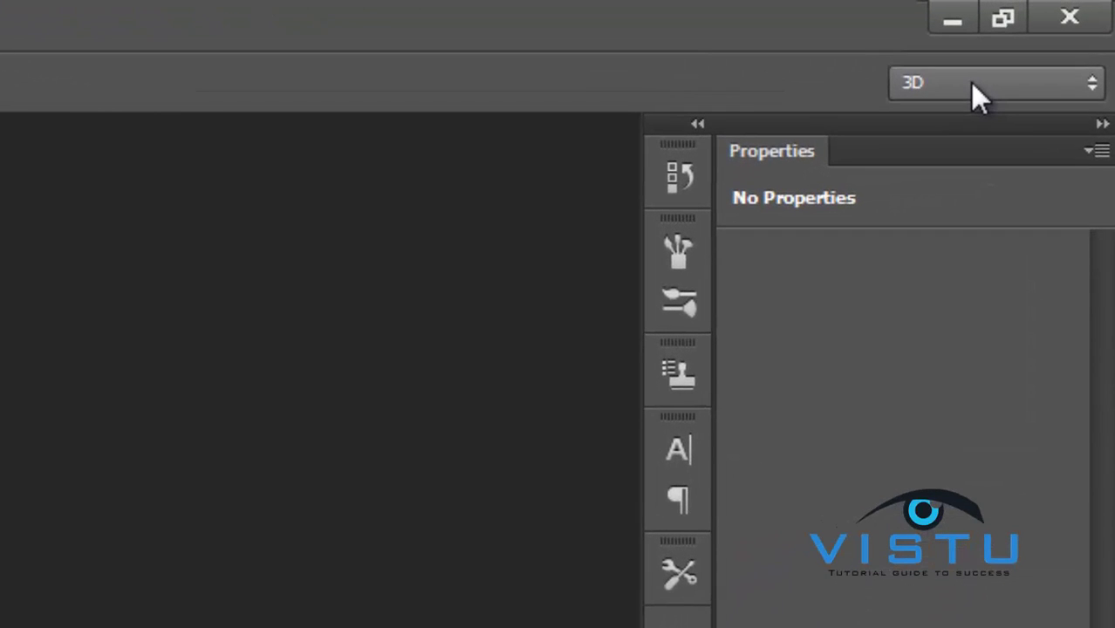
left_click(971, 87)
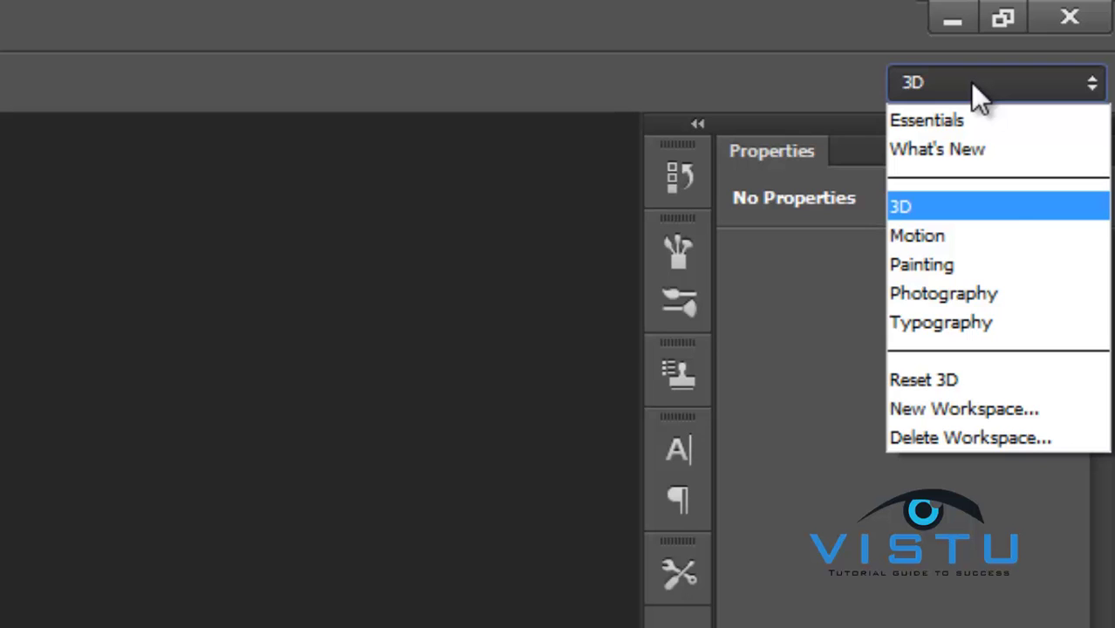
left_click(976, 145)
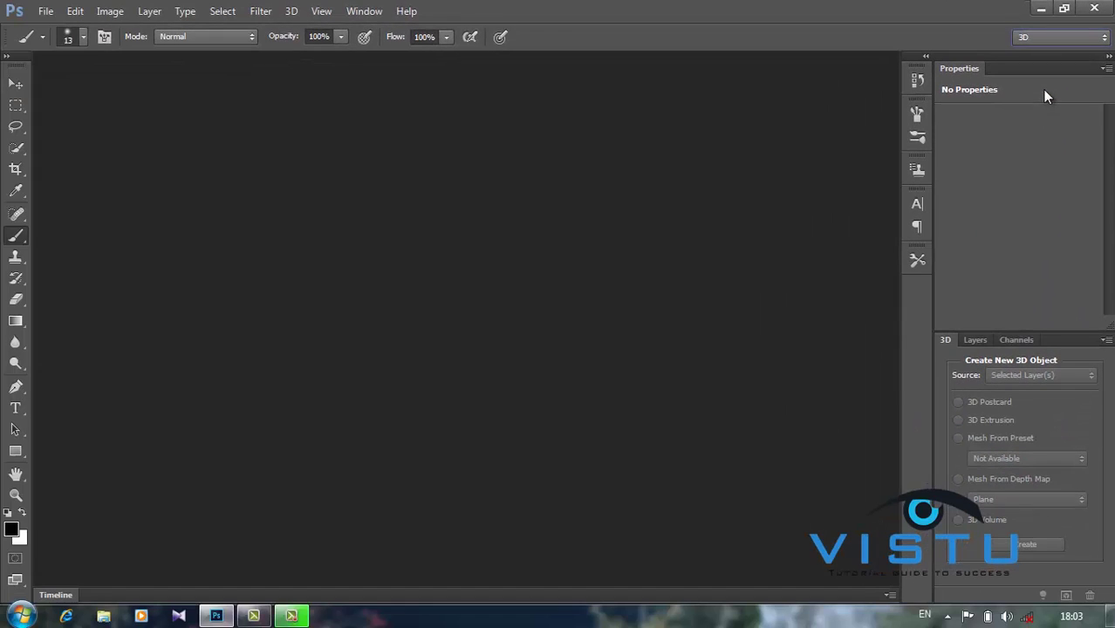
- Toggle the lower panel between 3D and Layers, ending on Layers, and reopen the workspace list
left_click(976, 341)
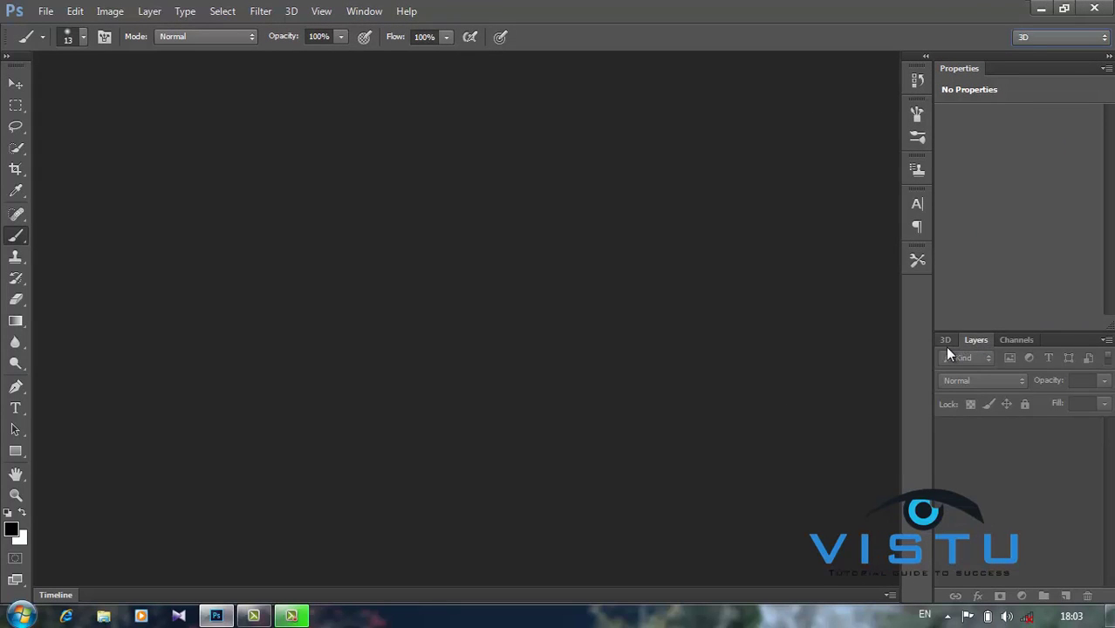
left_click(947, 346)
left_click(976, 341)
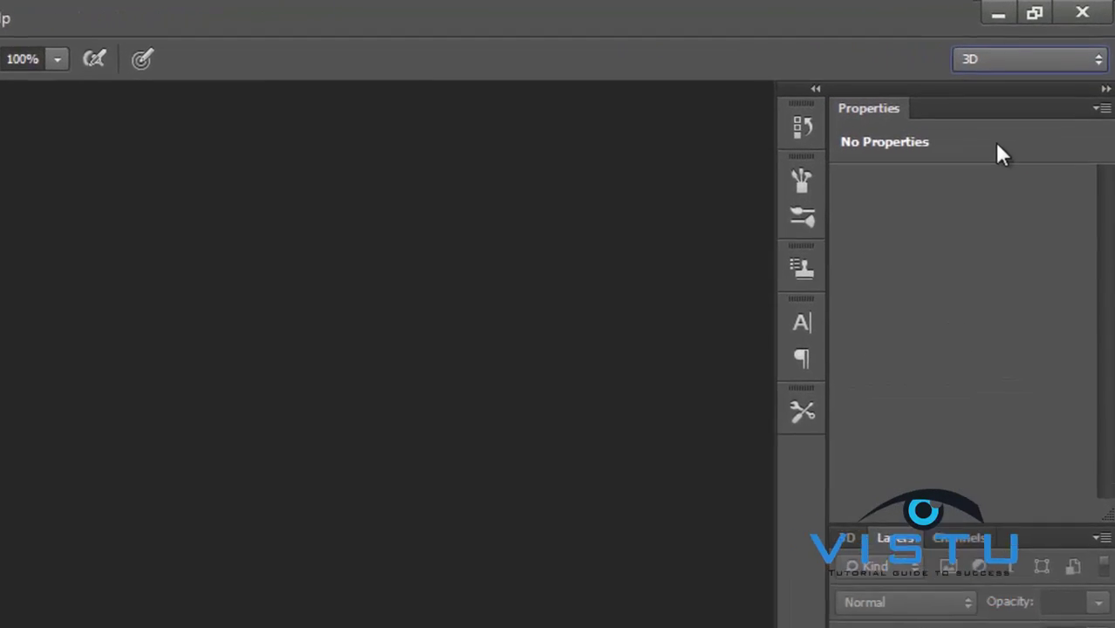
left_click(1009, 76)
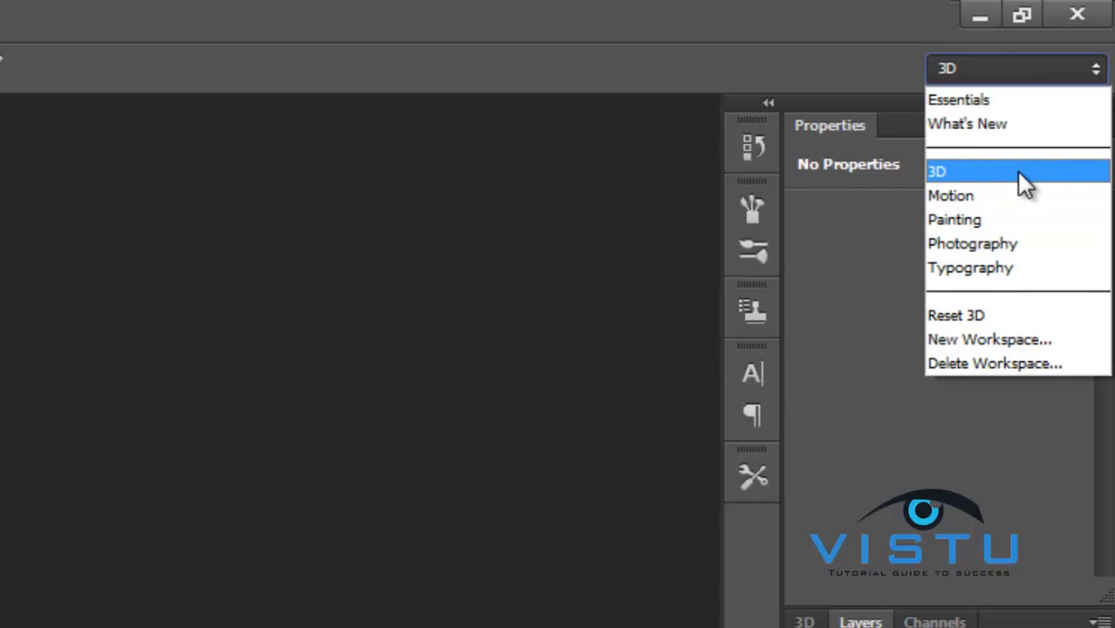
- Switch to the Motion workspace, dismiss the Timeline tip, and cancel the New Workspace dialog
left_click(1052, 130)
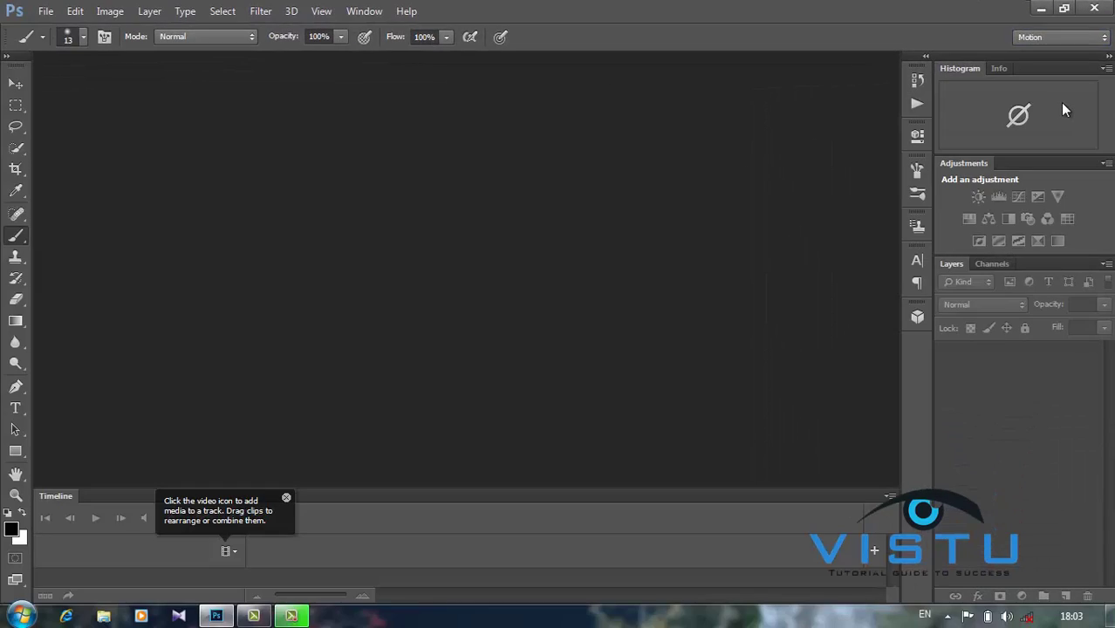
left_click(286, 498)
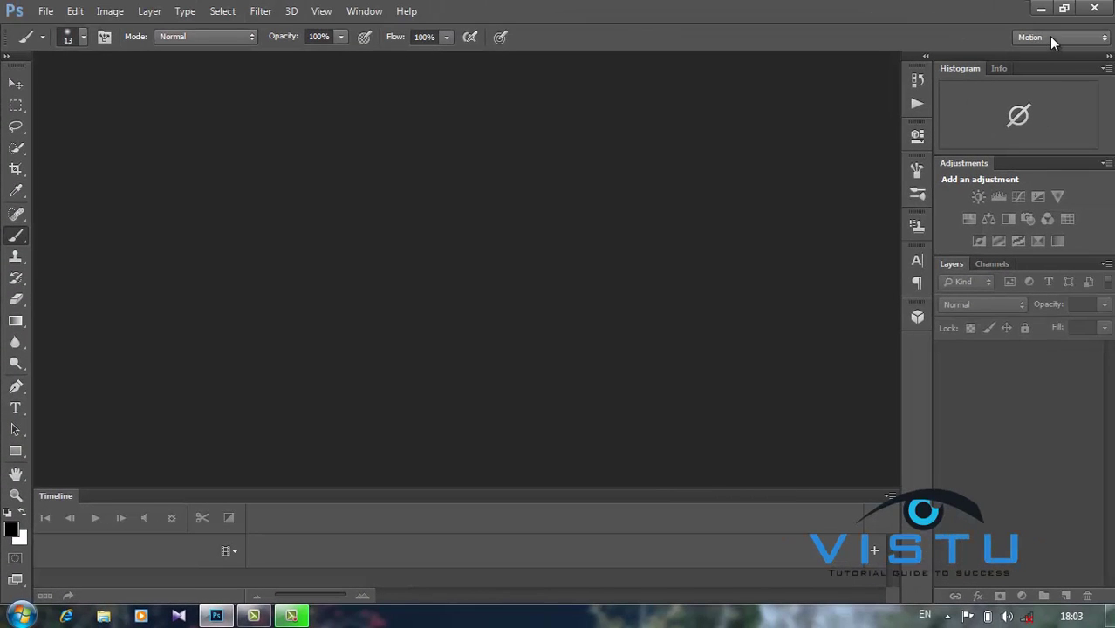
left_click(1051, 40)
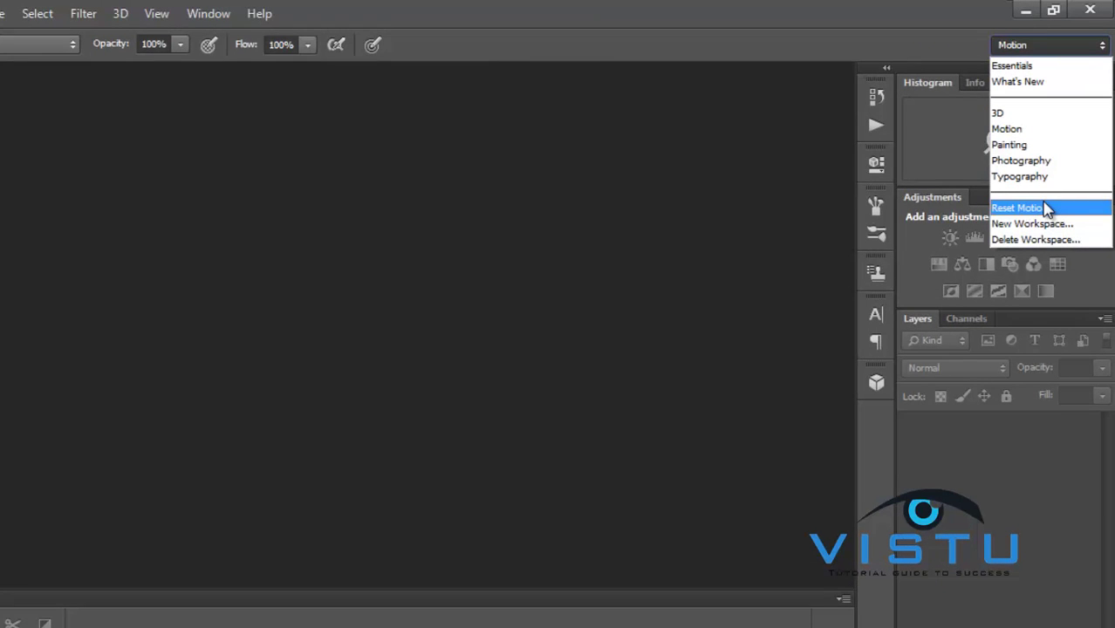
left_click(1039, 224)
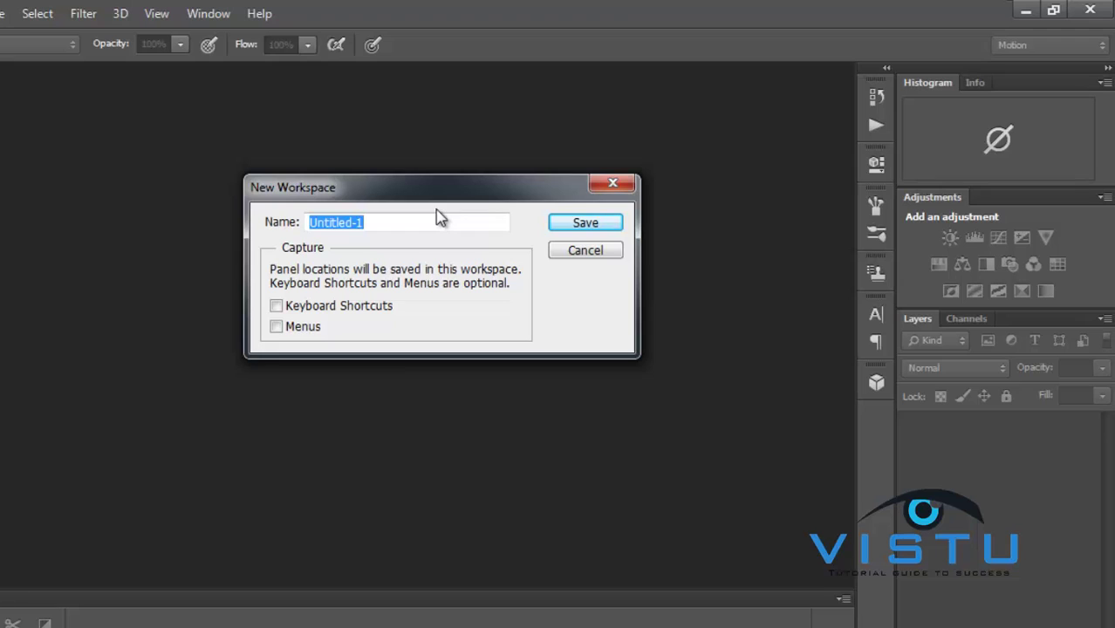
left_click(583, 253)
left_click(1021, 45)
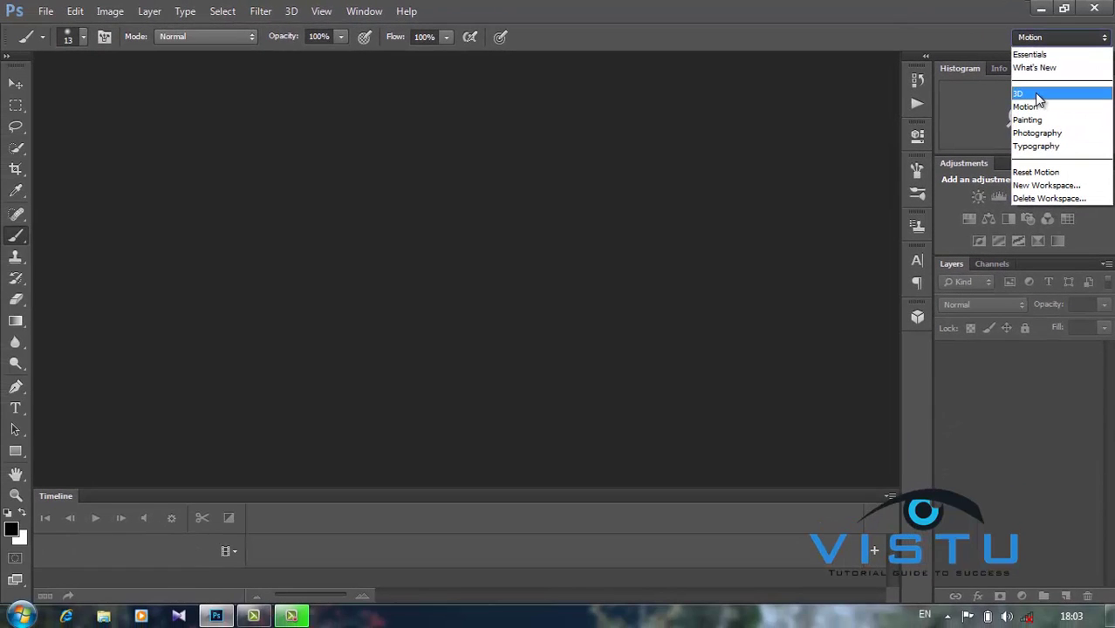
- Pick 3D in the top-right workspace switcher
left_click(1039, 93)
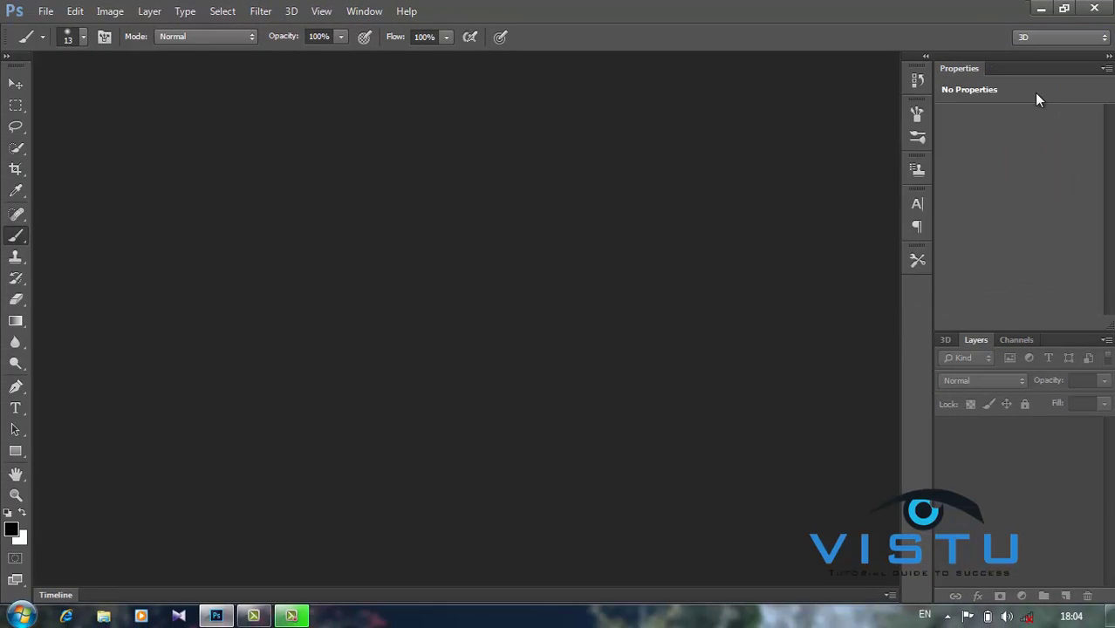